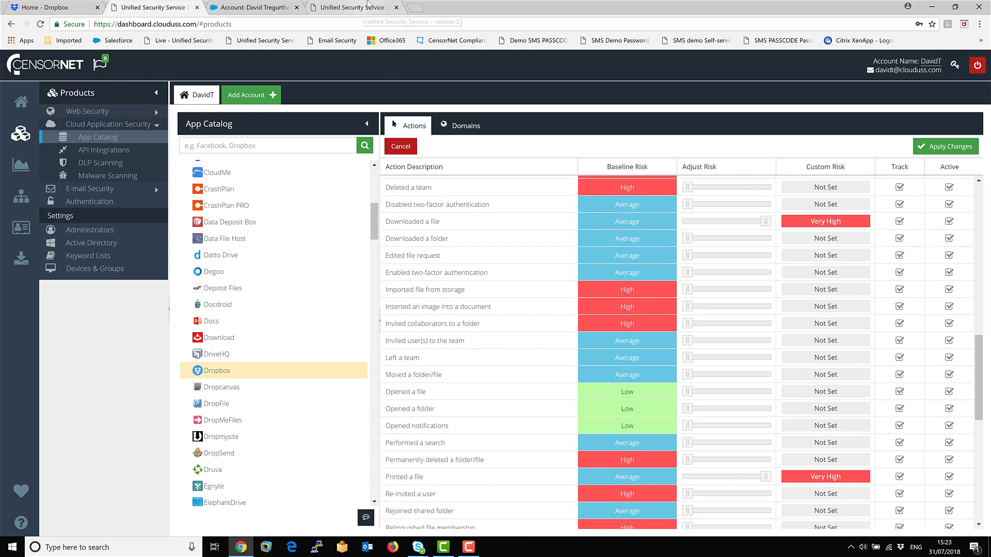
- Review the Top Cloud Application Names and Top Cloud Application Risks charts in the Unified Security Service analytics
click(364, 10)
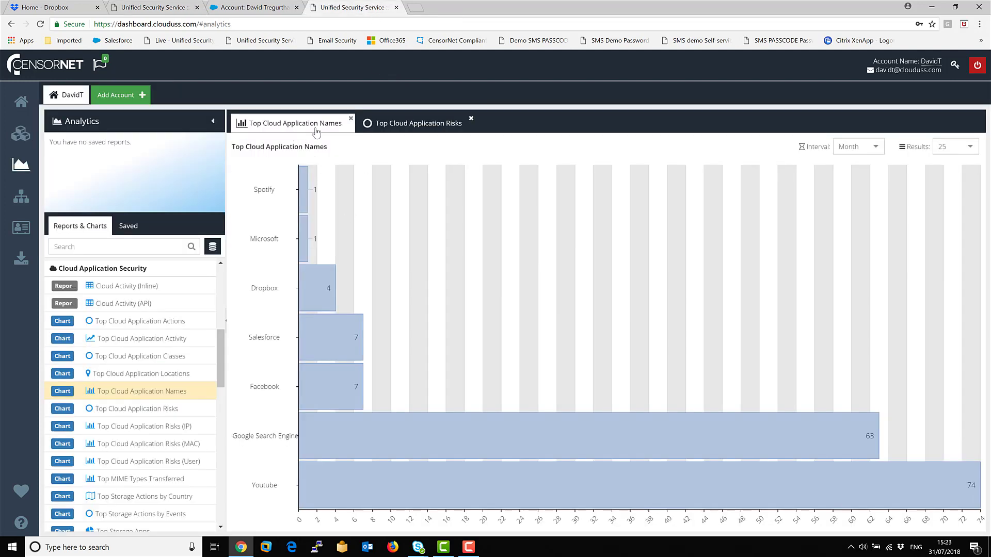
mouse_move(306, 194)
click(415, 126)
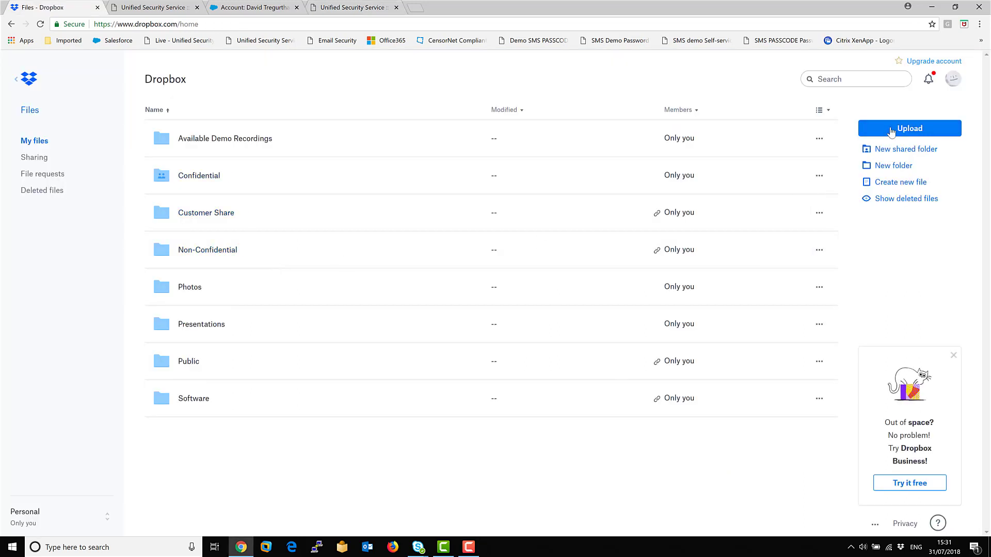
- Upload the file Corporate_Sensitive_secrets.txt from the Desktop to Dropbox and open the upload details
click(891, 132)
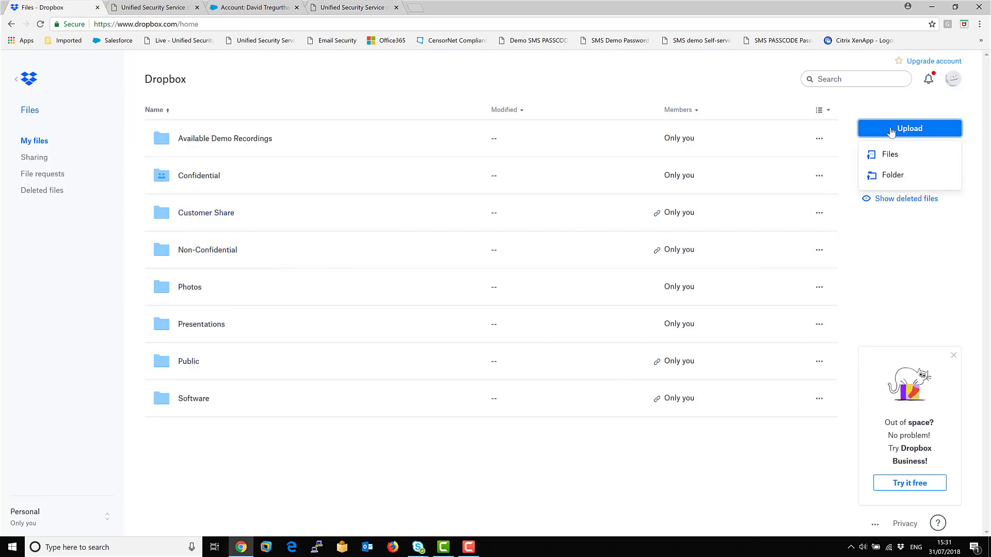
click(887, 154)
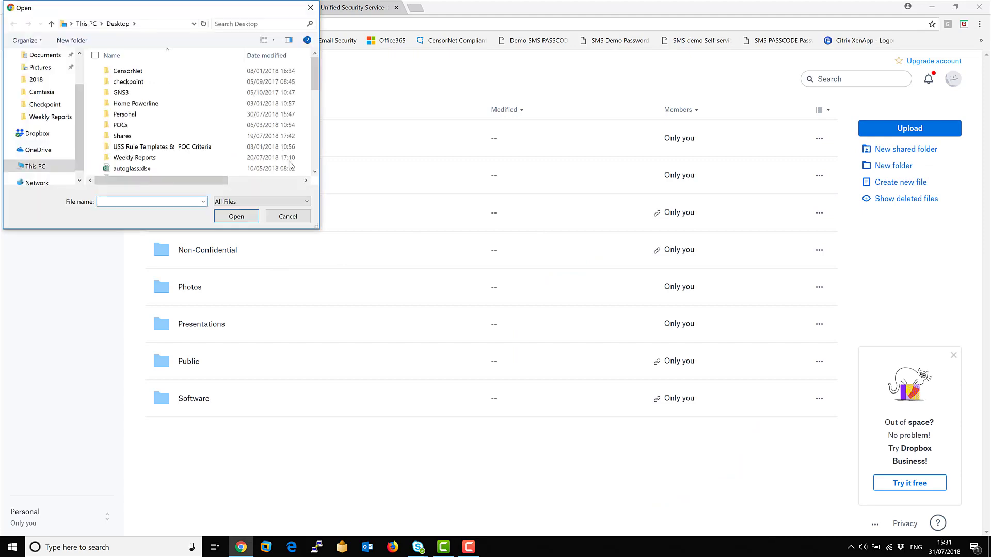
drag(316, 74, 317, 88)
double_click(165, 160)
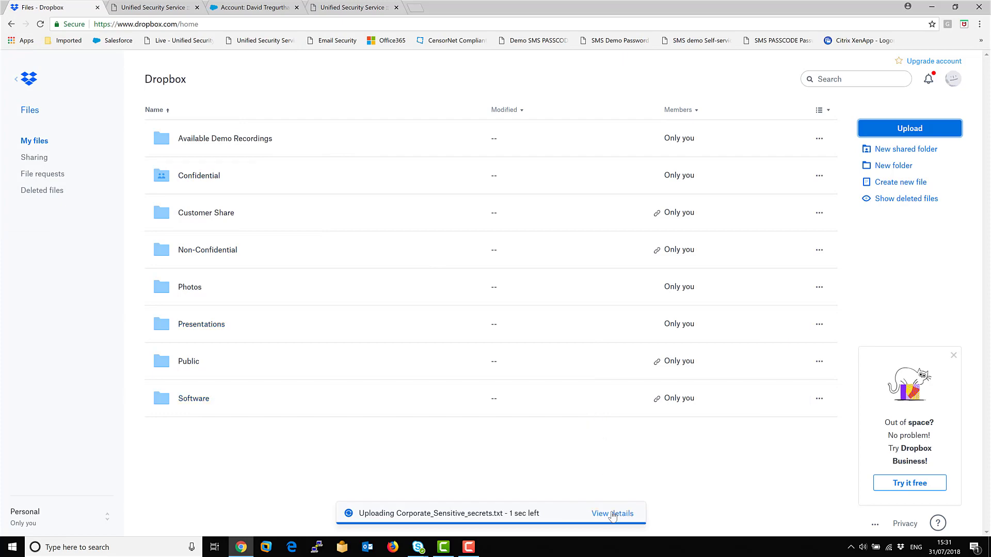
click(612, 514)
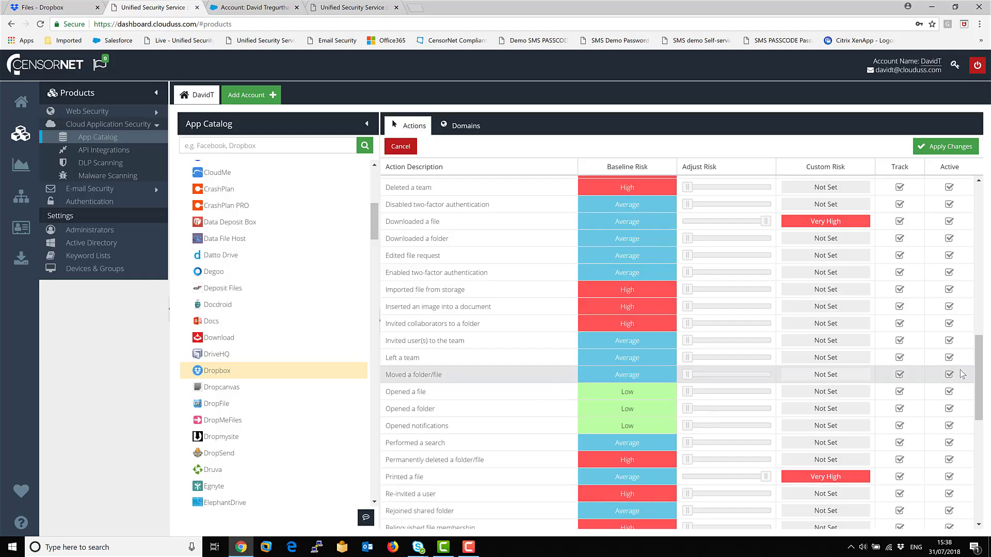
- Review the remaining Dropbox actions and their risk levels in the Unified Security Service App Catalog
drag(980, 375, 986, 500)
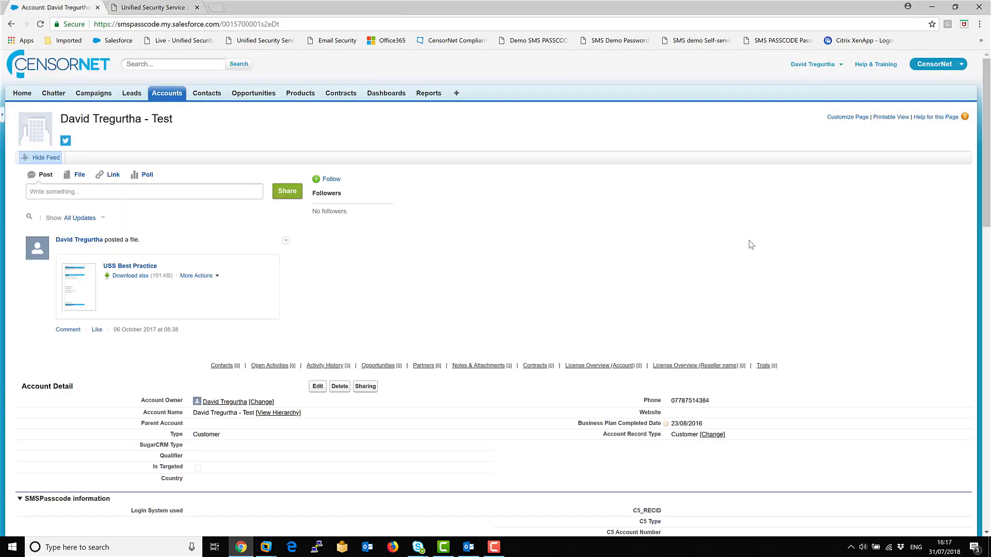
- Try to download the USS Best Practice file from the test account's Notes & Attachments in Salesforce
drag(982, 252, 987, 484)
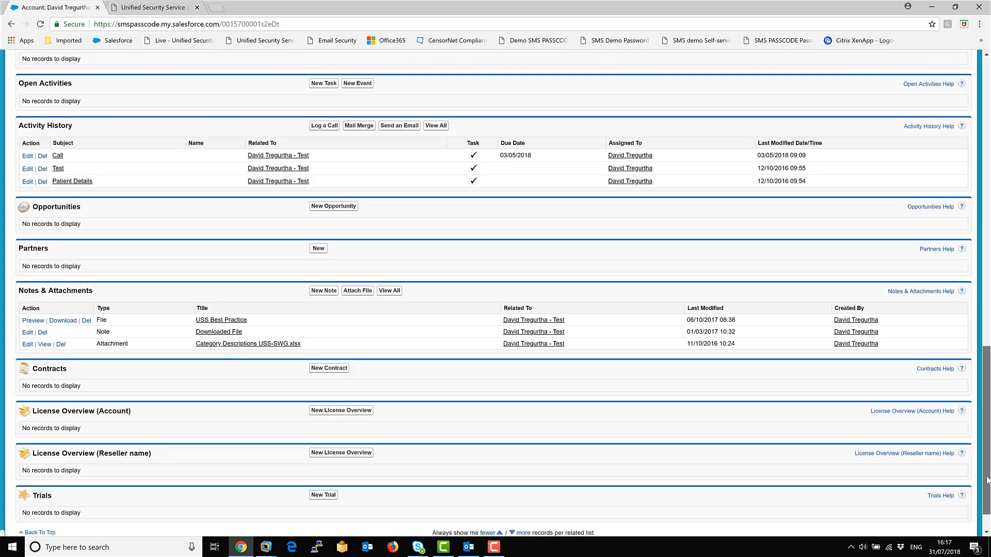
click(62, 313)
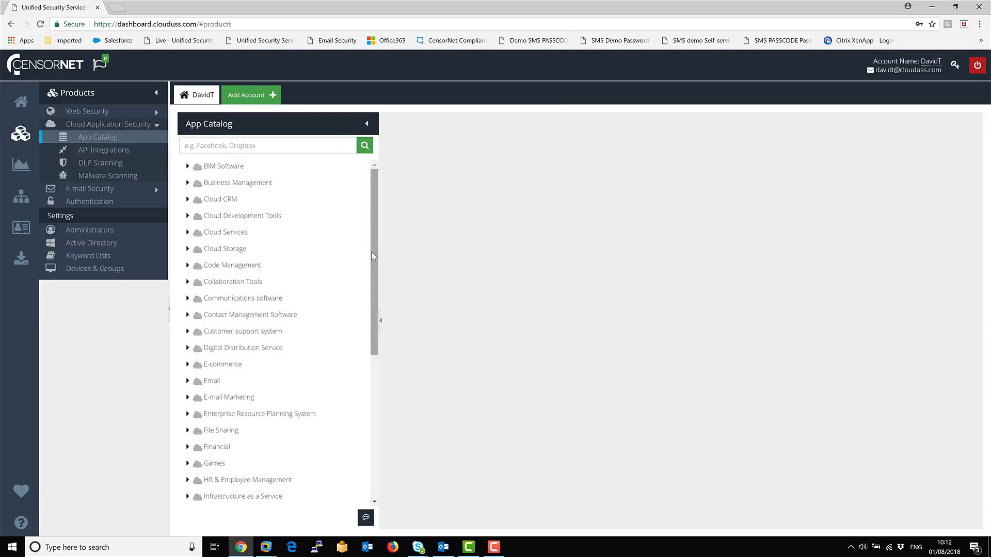
- Display Gmail's actions and baseline risks from the Email category of the Unified Security Service App Catalog
drag(370, 251, 371, 303)
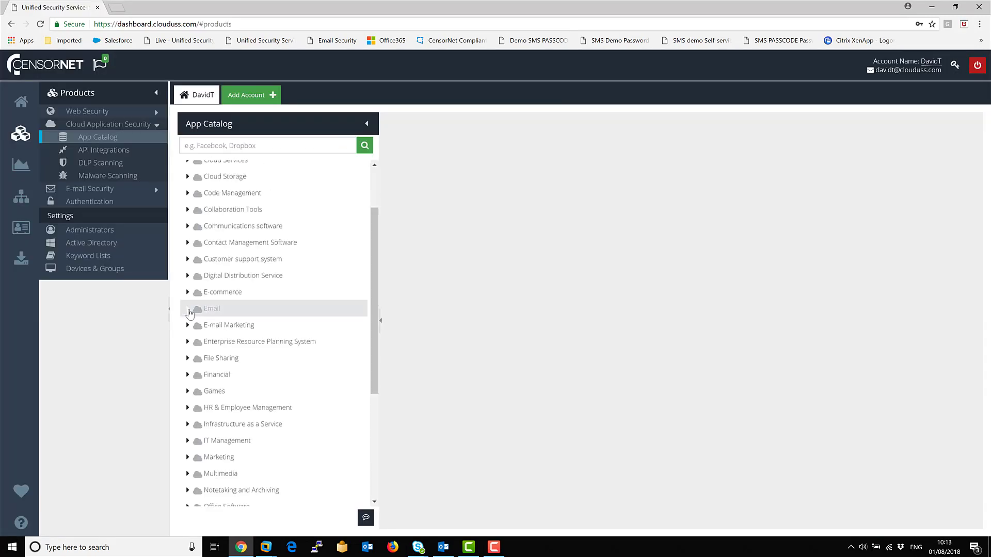
click(242, 311)
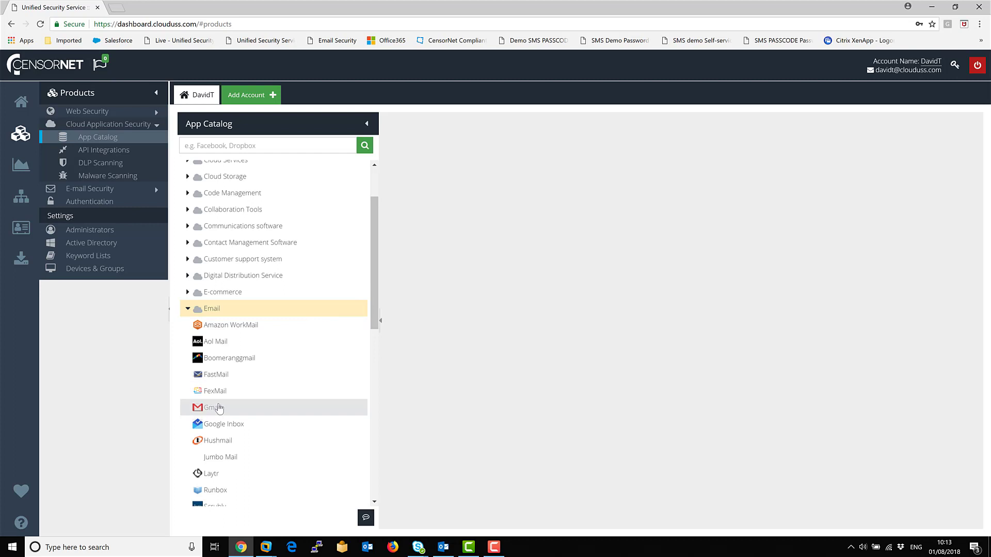
click(220, 409)
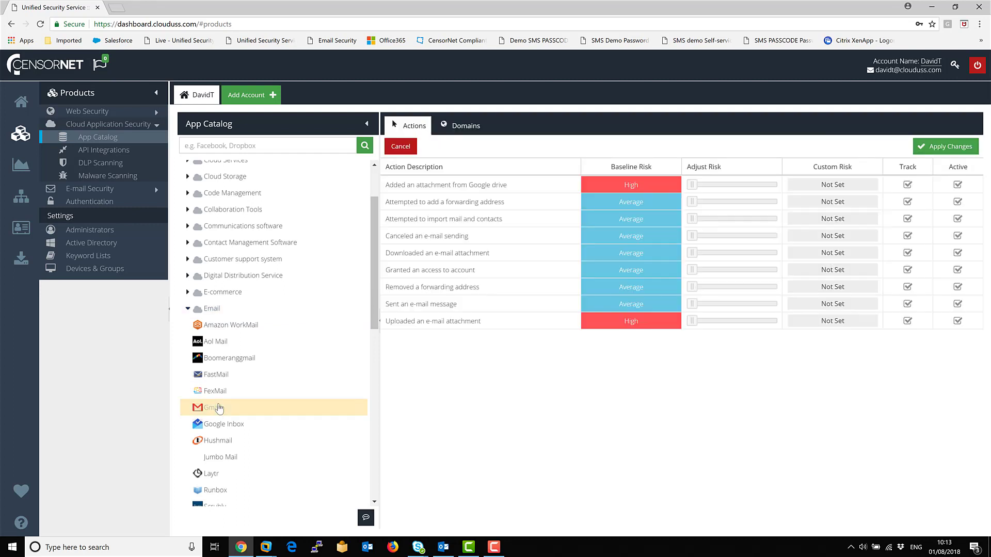
- Display LinkedIn's actions from the Social Network category and review their baseline risks
drag(377, 278, 383, 459)
click(190, 449)
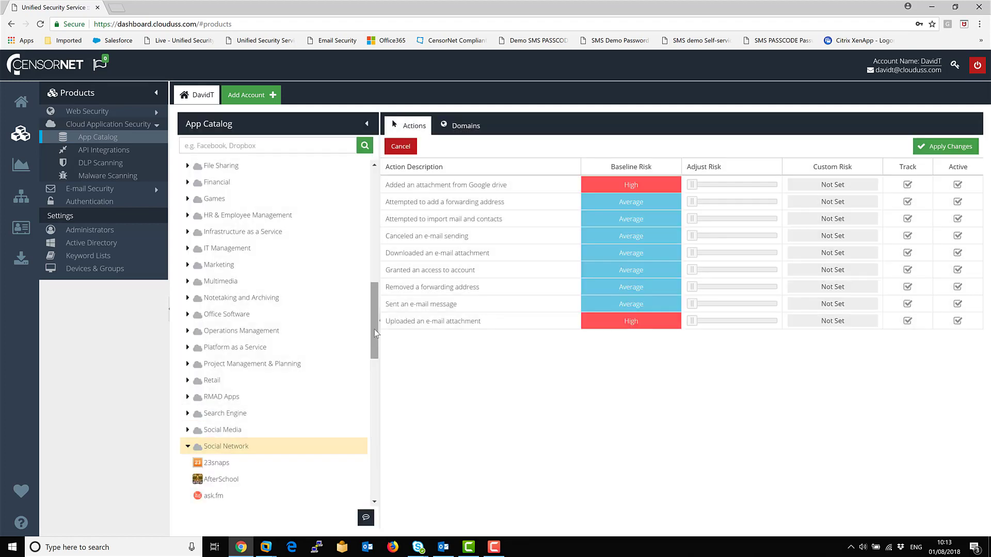
drag(373, 329, 392, 433)
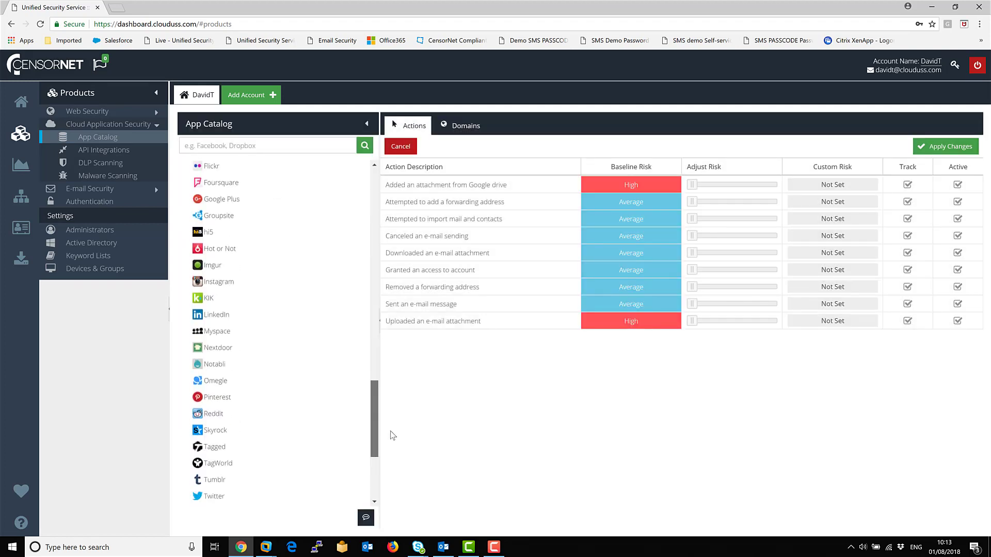
click(214, 301)
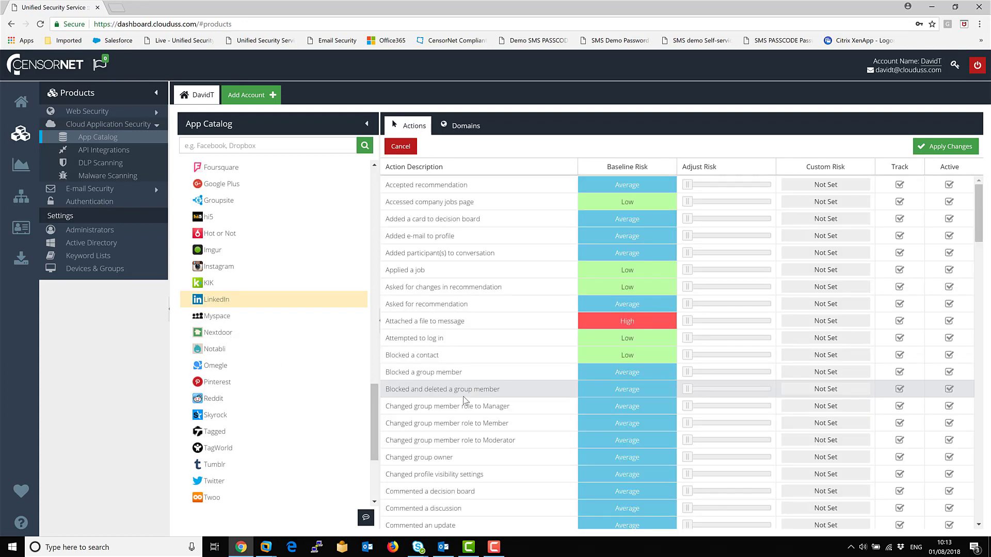
scroll(980, 319, down, 3)
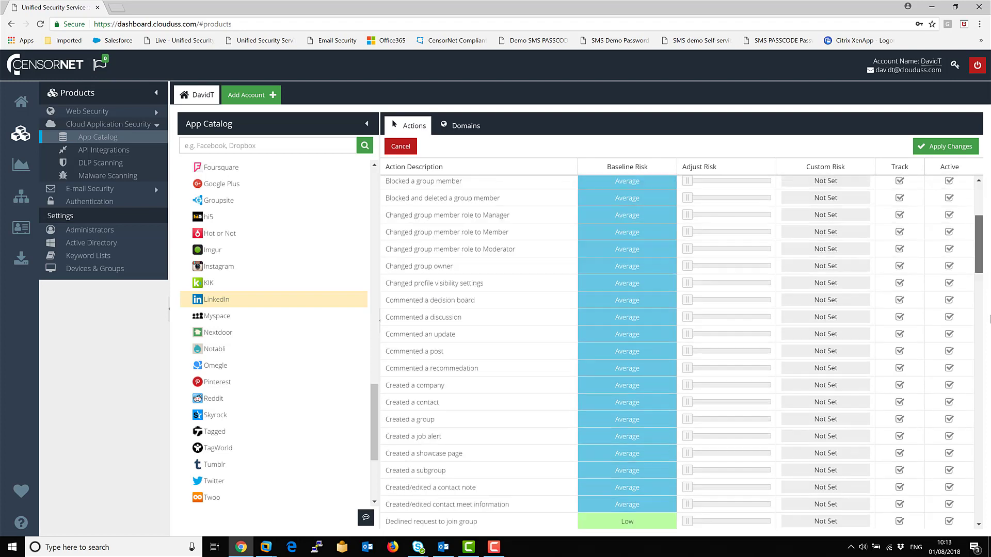
scroll(774, 351, down, 5)
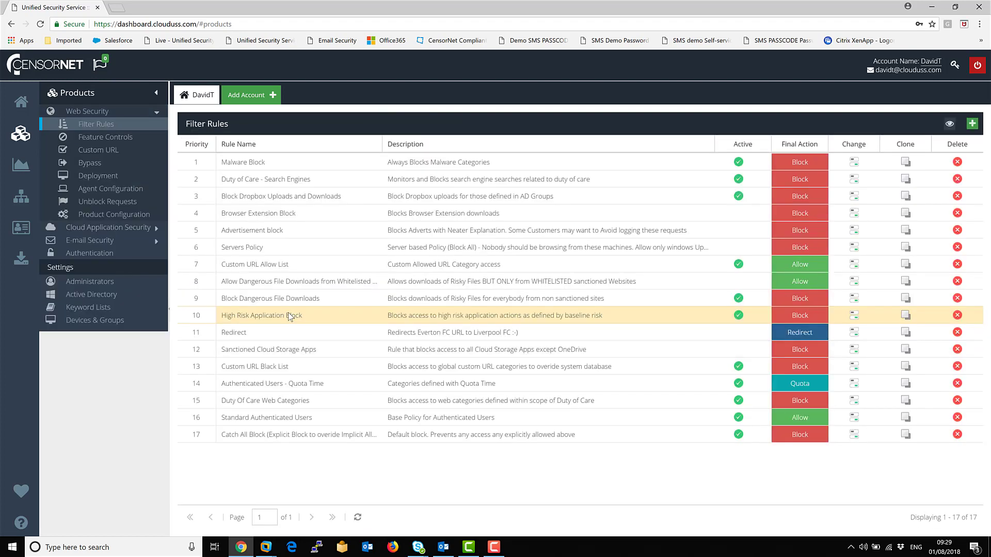
- Add AD User and Device conditions to the High Risk Application Block filter rule and save a device selection
double_click(290, 316)
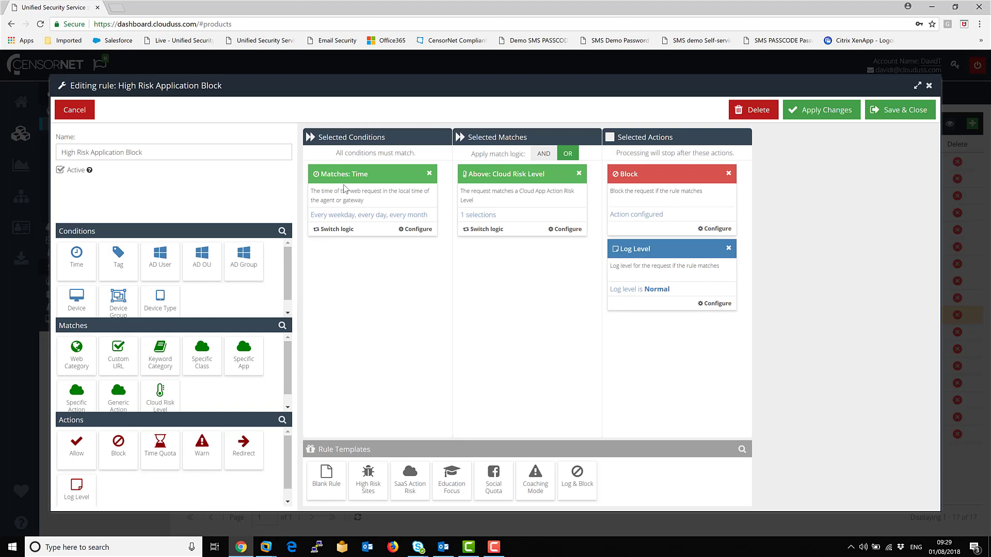
drag(159, 266, 360, 268)
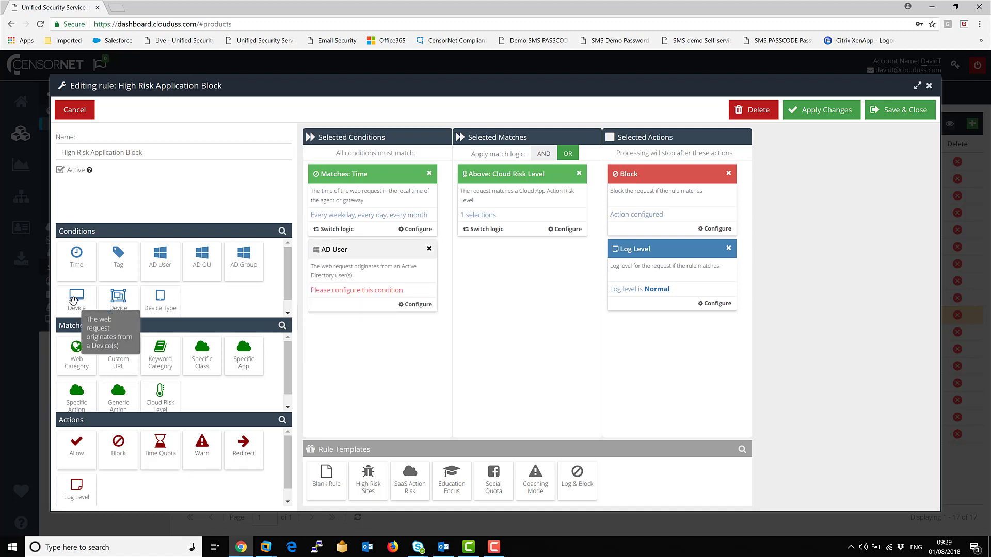
drag(73, 300, 382, 364)
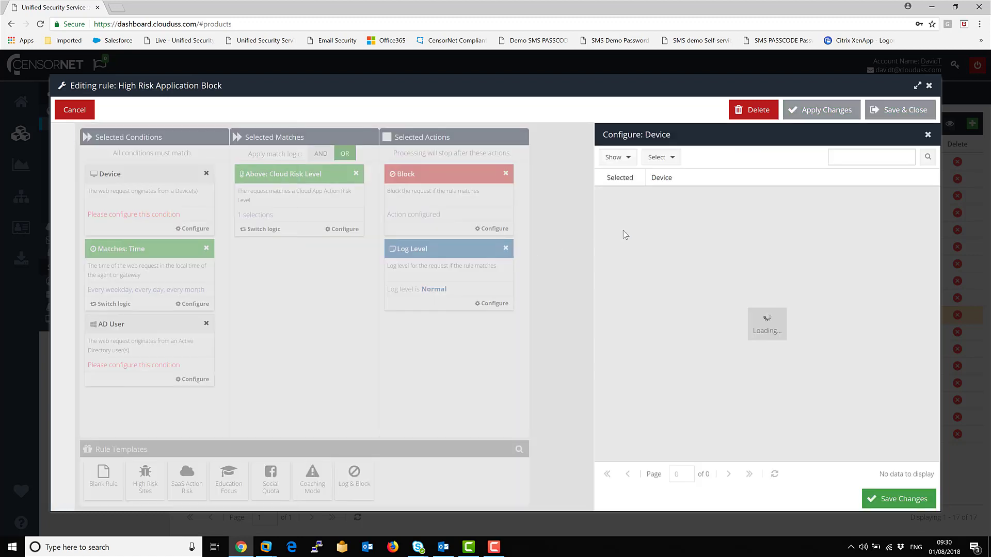
click(619, 213)
click(896, 498)
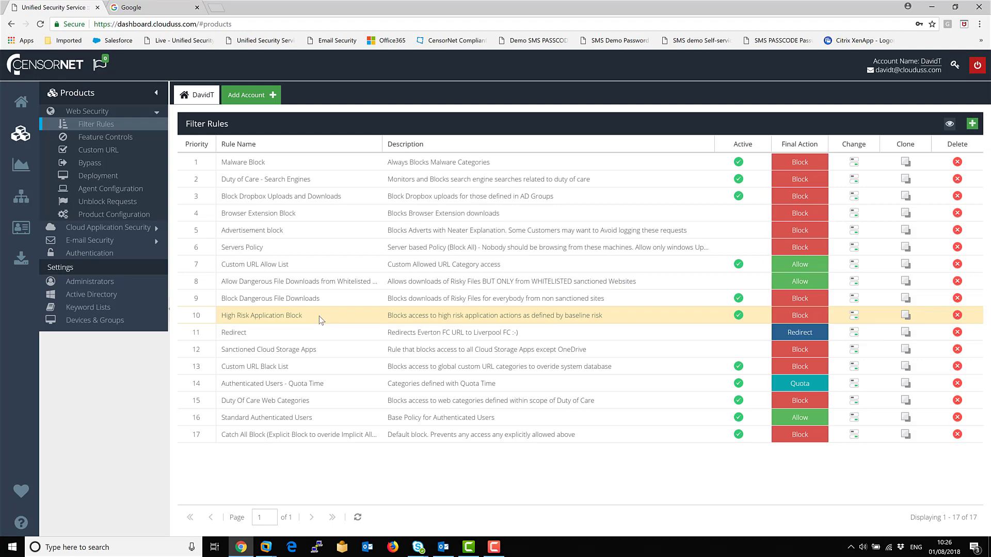
- Inspect the Cloud Risk Level match settings of the High Risk Application Block rule, then close the rule unchanged
double_click(321, 320)
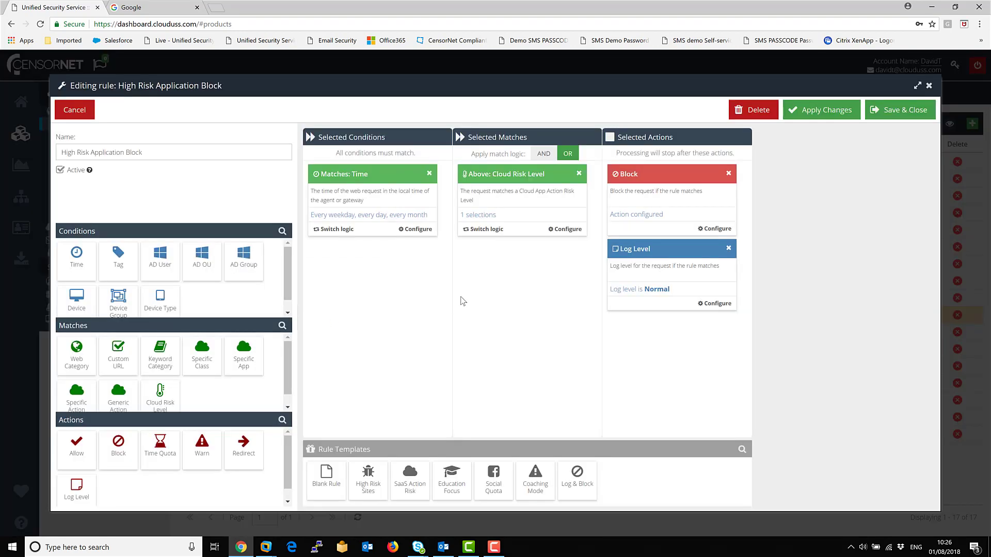
click(565, 232)
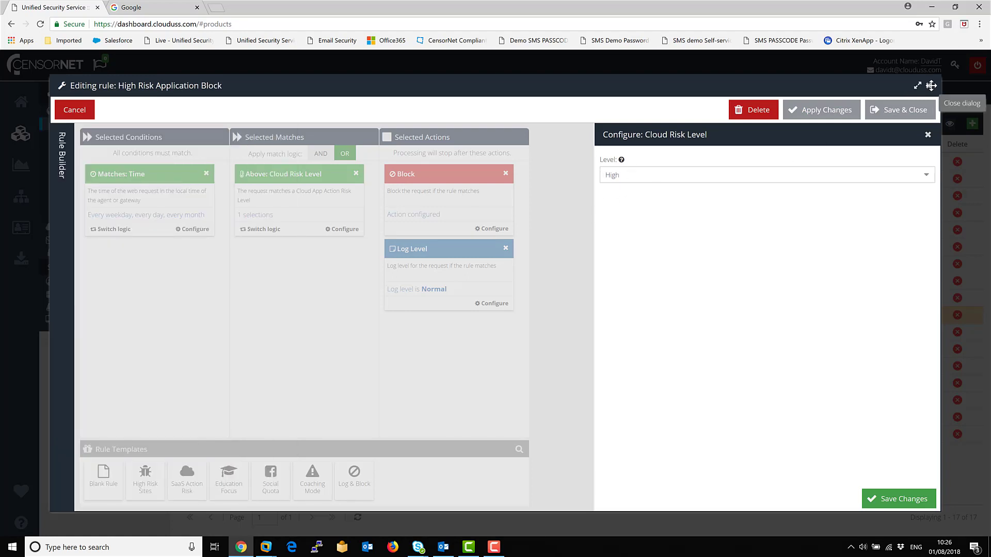
key(Escape)
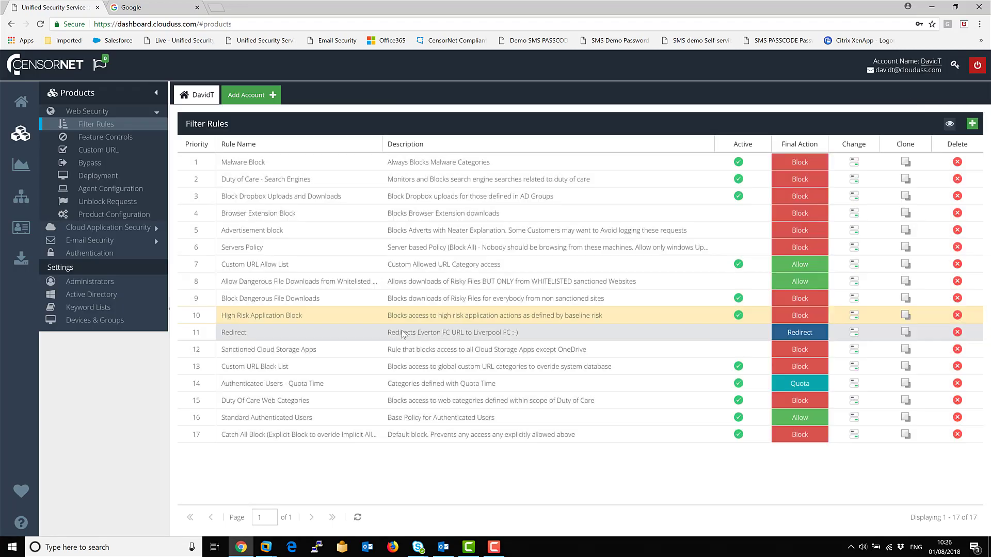
- Show only the selected actions in the Specific Action match of the Block Dropbox Uploads and Downloads rule, and close the rule
double_click(322, 201)
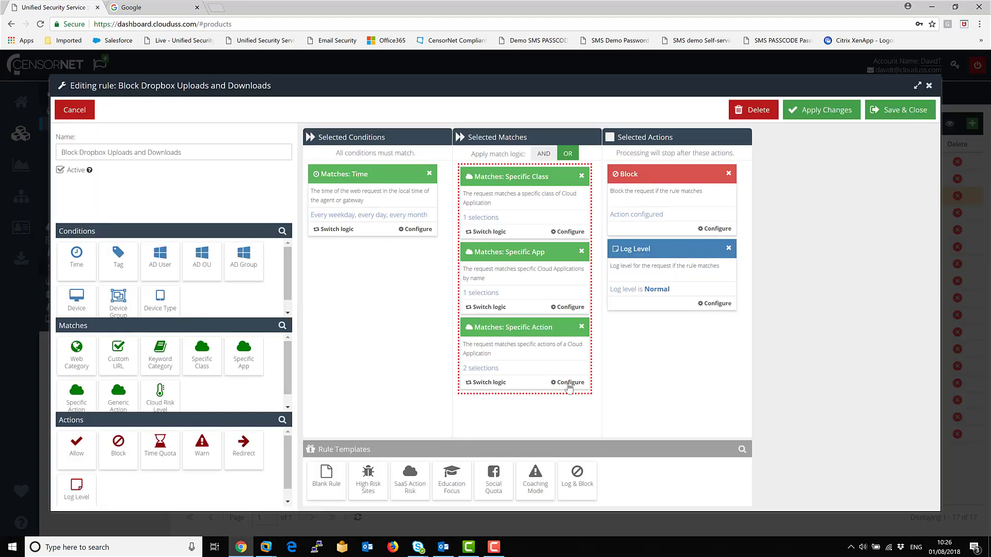
click(569, 383)
click(617, 157)
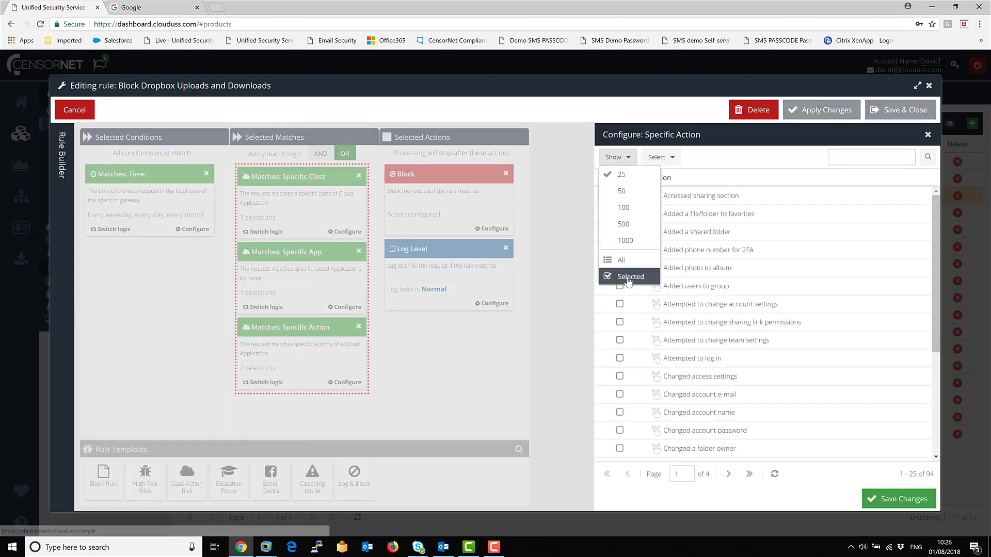
click(620, 273)
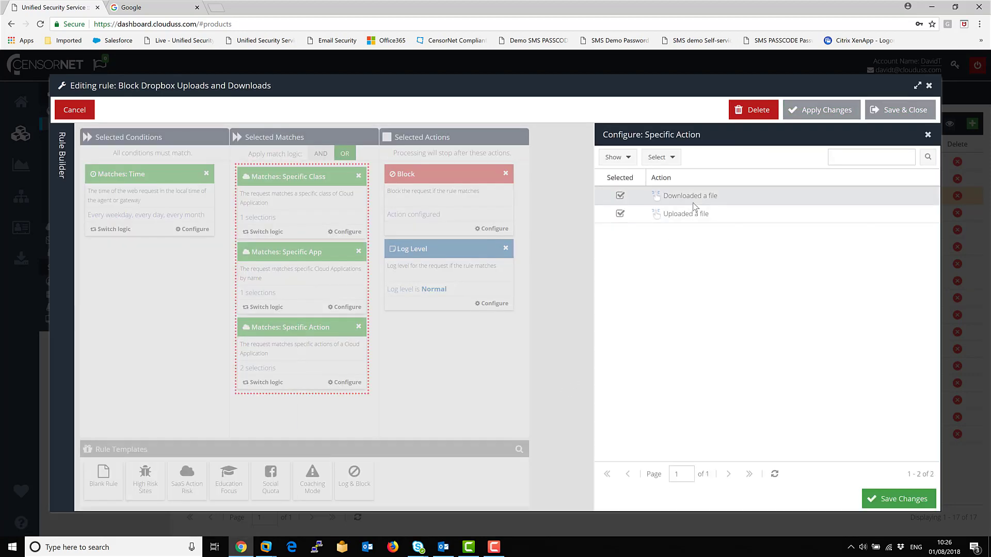
click(929, 88)
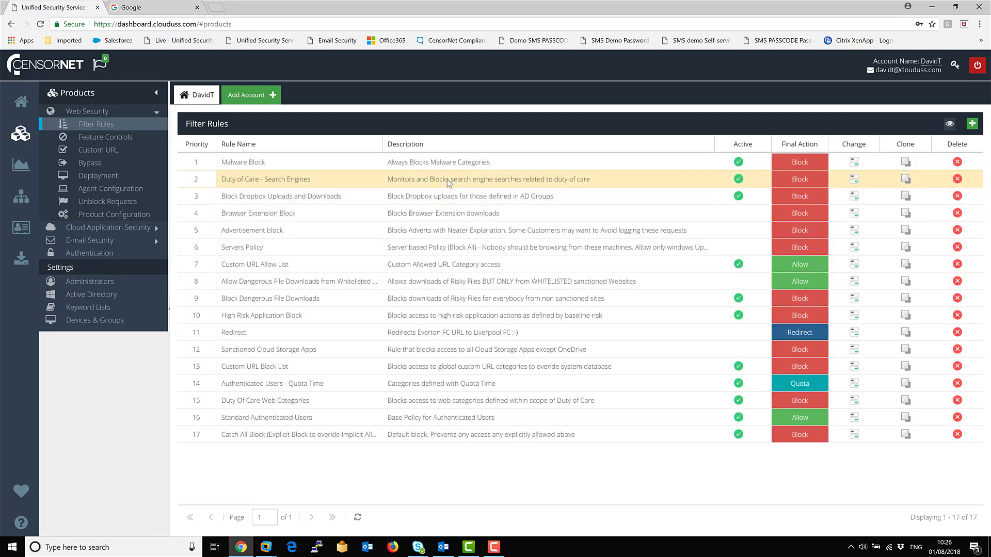
- Inspect the keyword categories selected in the Duty of Care - Search Engines rule and close the rule
double_click(446, 178)
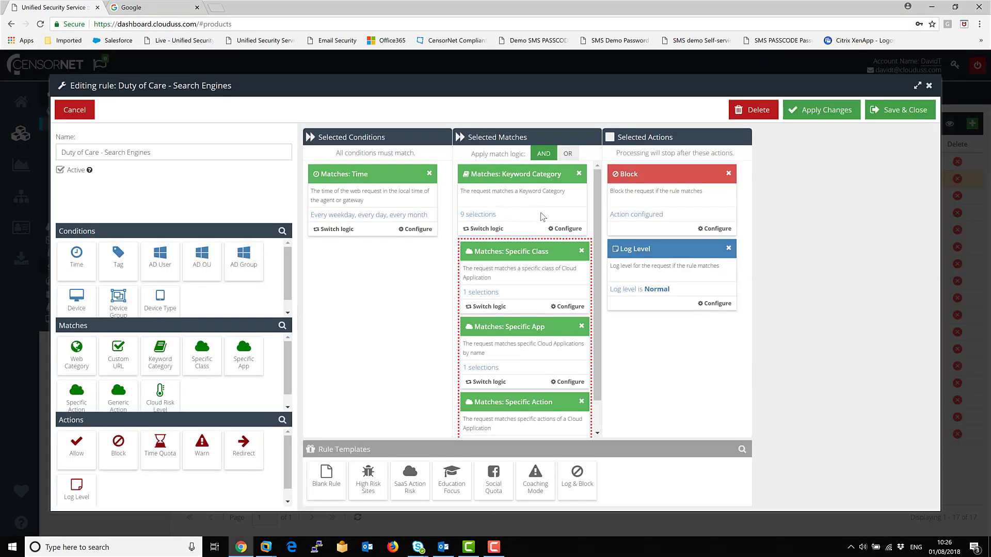
click(565, 232)
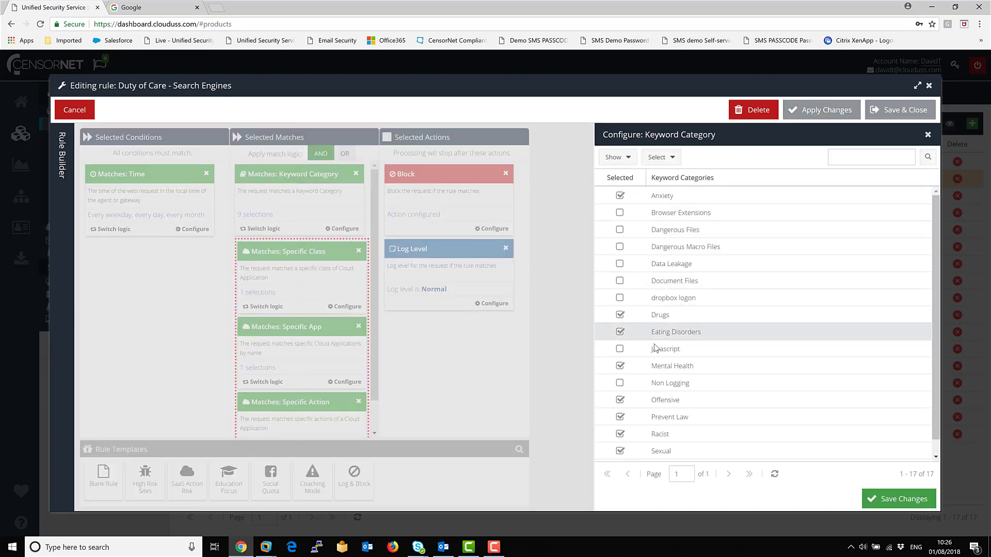
click(929, 87)
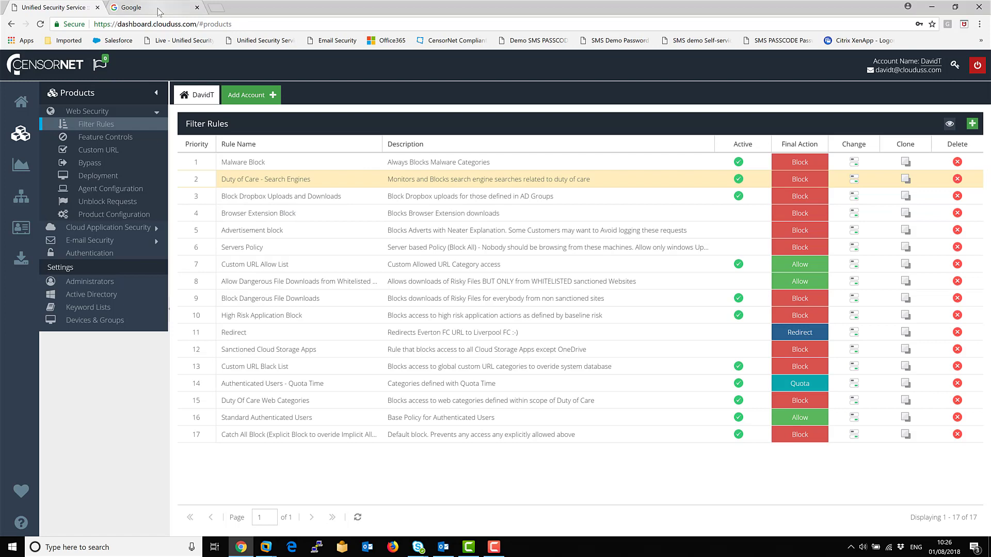
- Switch to Google and search for "bomb making" to test the search engine rule
click(160, 7)
text(bomb making)
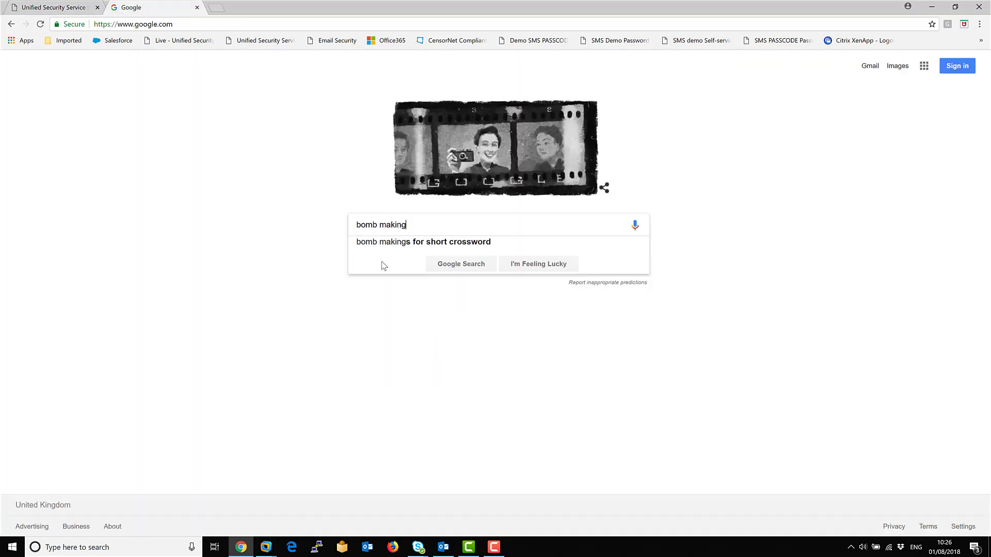
key(Return)
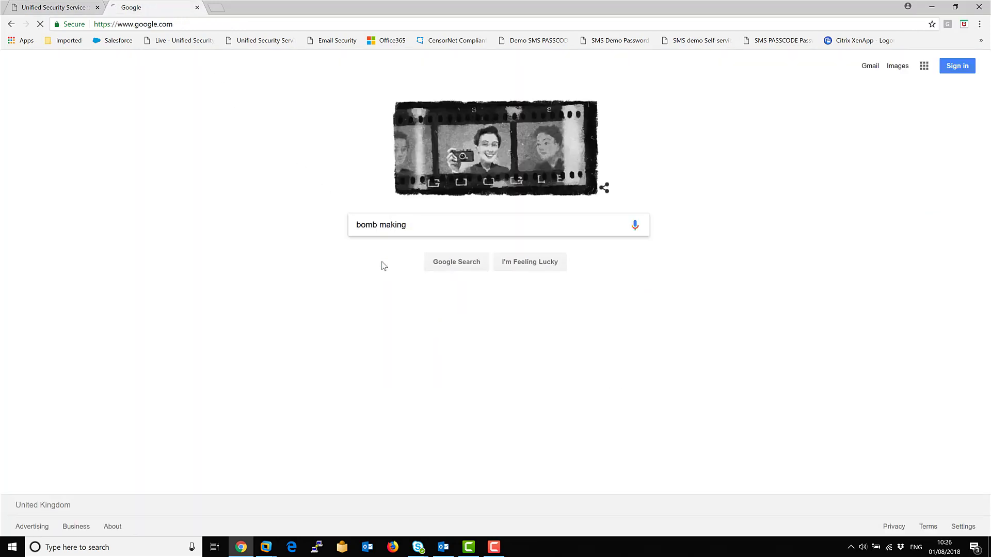
- Return to the Google home page and search for "football" as a harmless comparison term
click(12, 24)
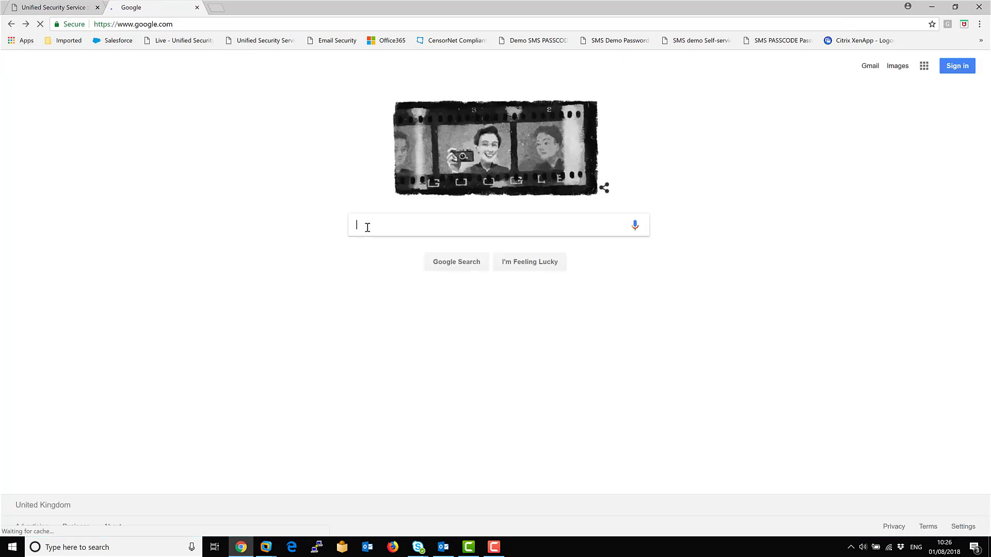
text(footba)
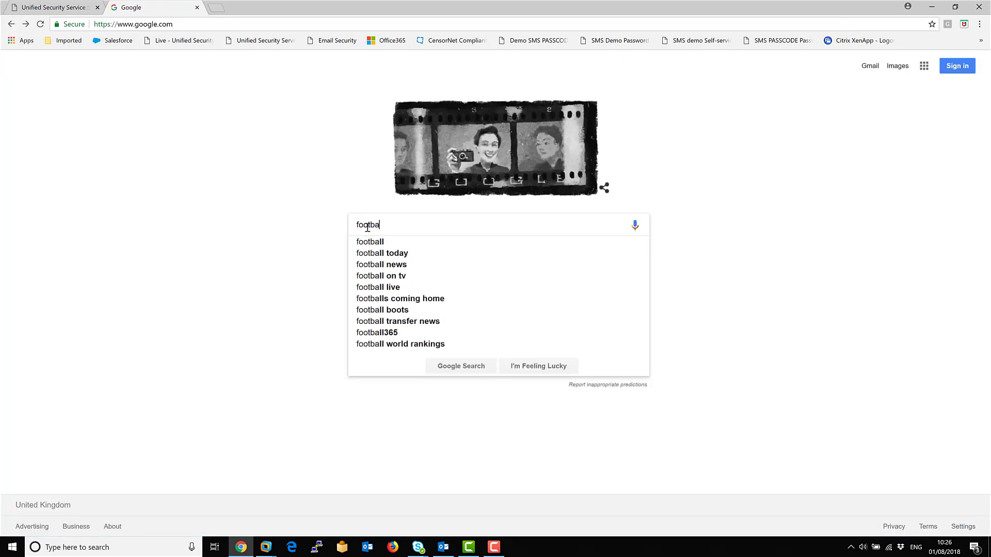
text(ll)
key(Return)
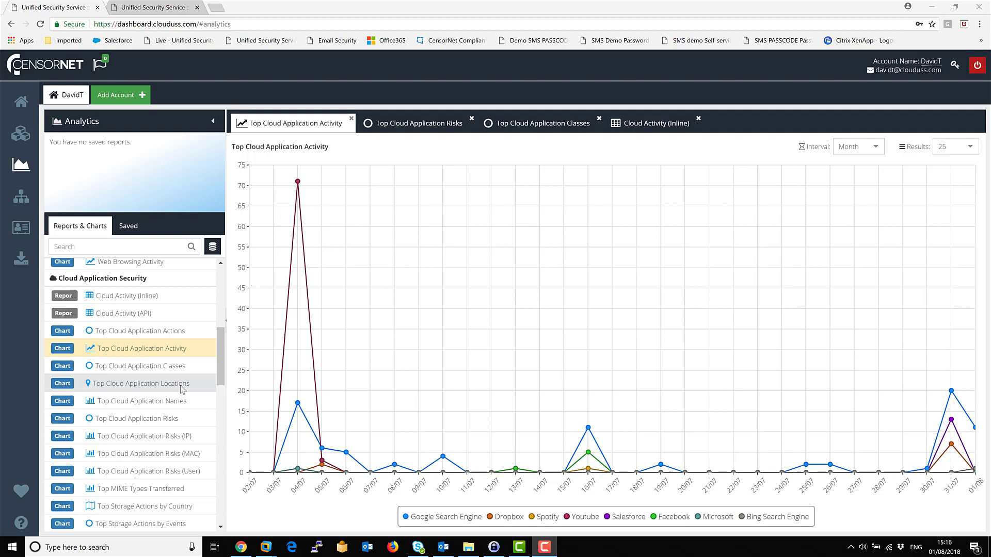
- View the Top Cloud Application Risks chart, then drill down into the Streaming Service segment of the Top Cloud Application Classes chart
click(398, 127)
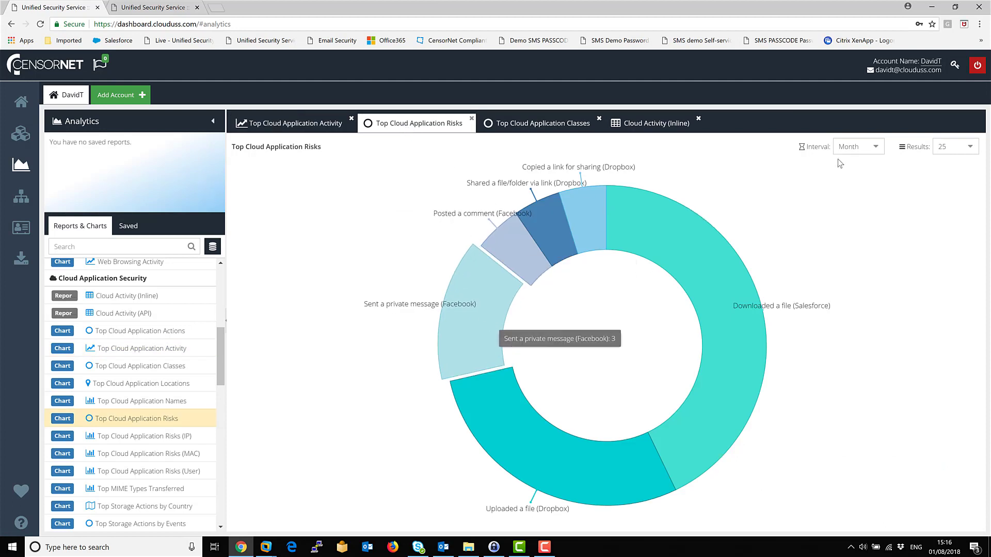
click(543, 128)
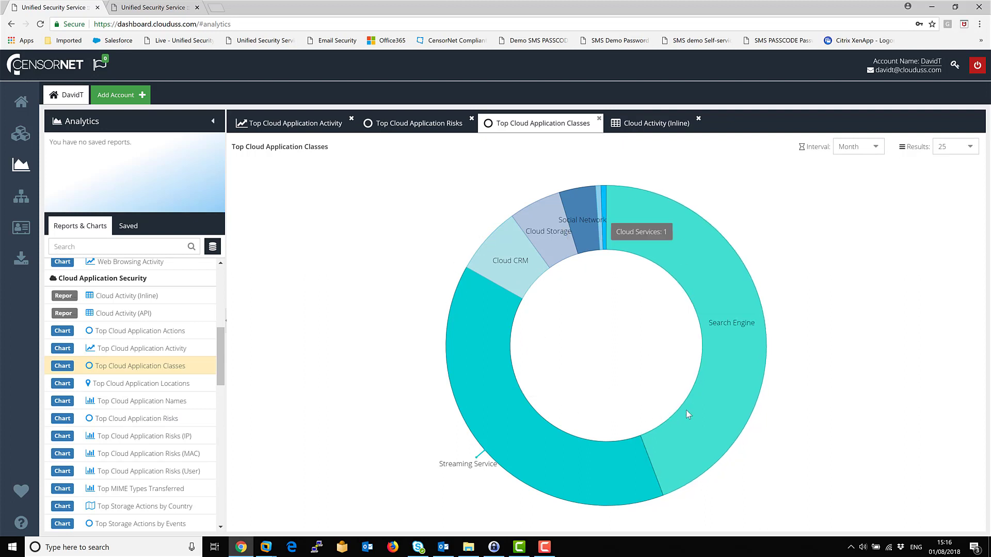
mouse_move(703, 392)
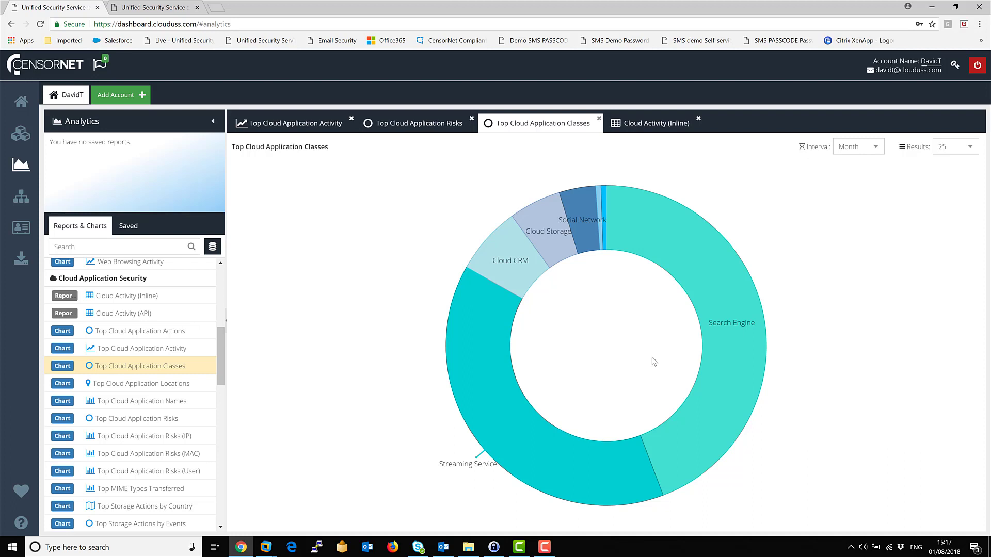
mouse_move(530, 445)
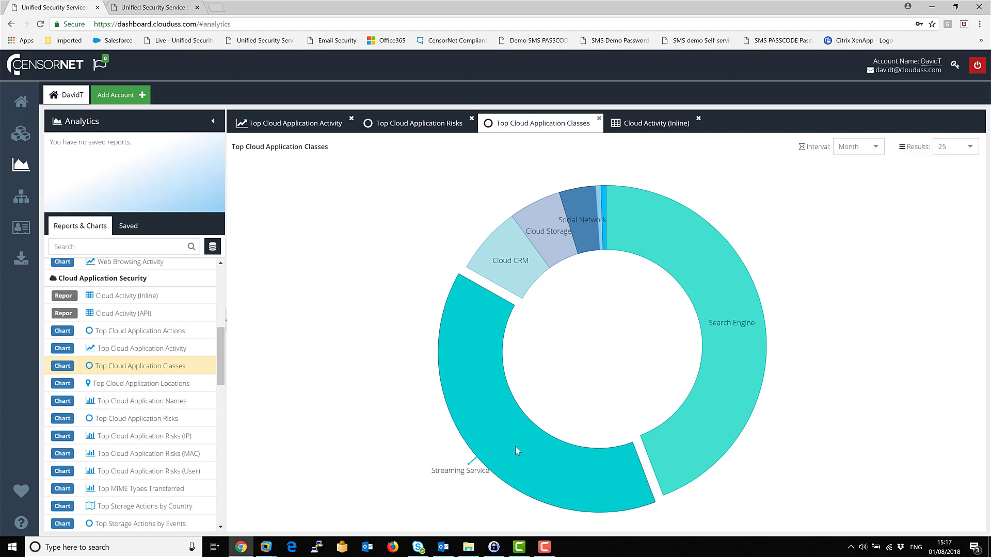
click(518, 451)
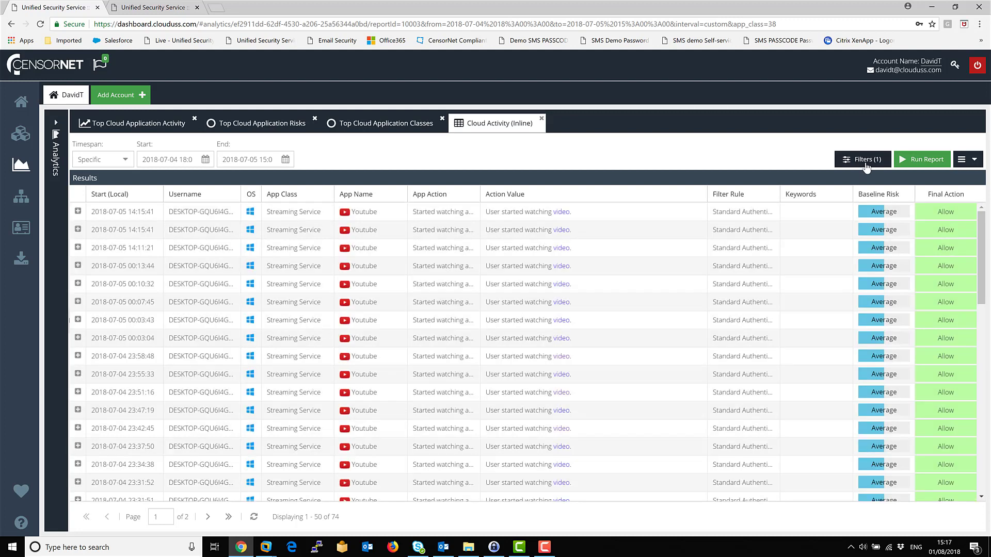
- Inspect the filter options of the Cloud Activity (Inline) report, including the username filter, and close them unchanged
click(866, 164)
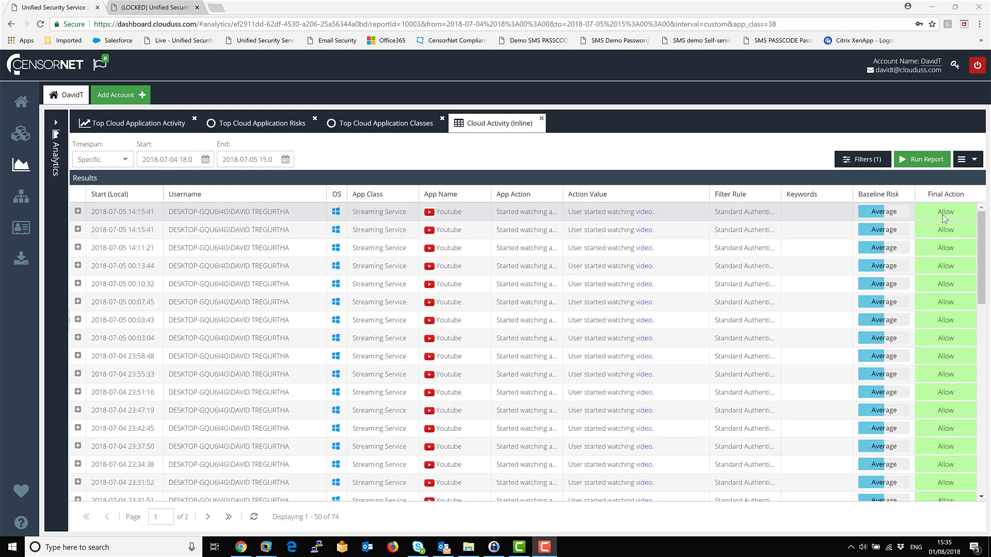
click(856, 164)
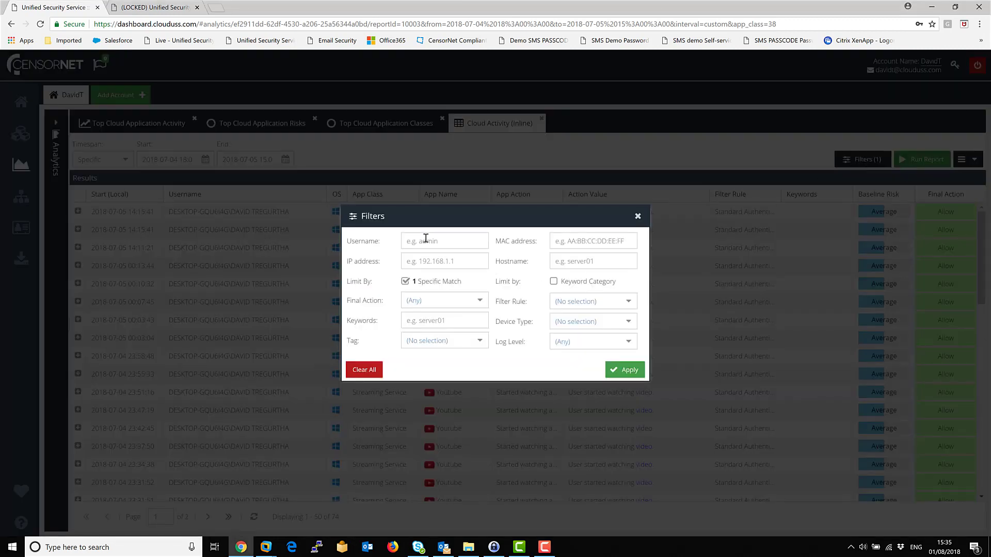
click(425, 239)
click(637, 217)
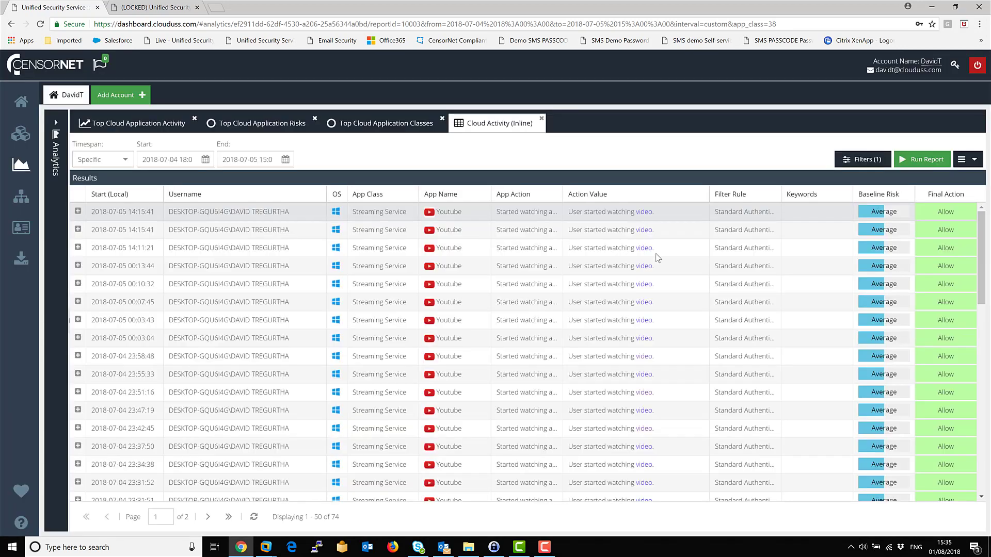
- Open the video linked in the first YouTube activity entry in a new tab and view it there
right_click(645, 215)
click(666, 221)
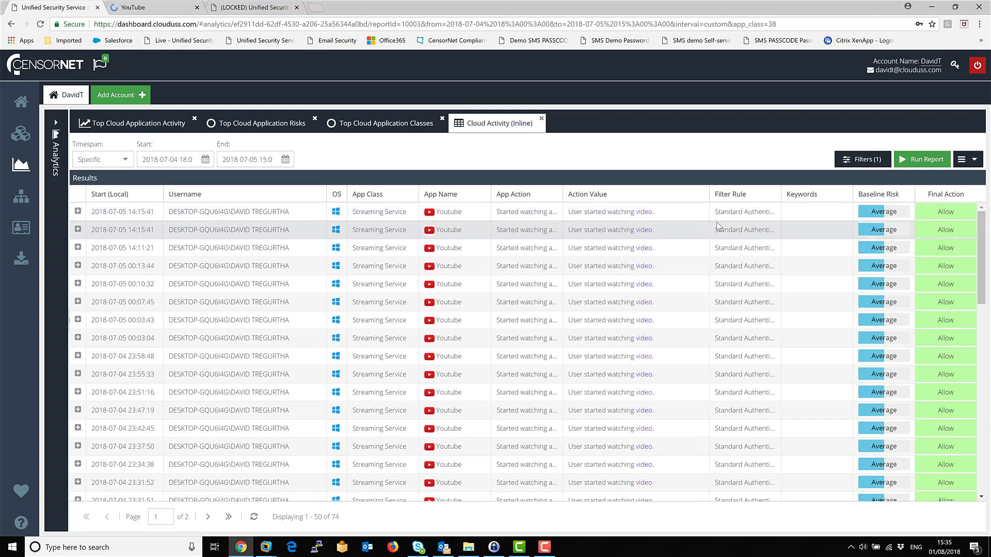
click(153, 7)
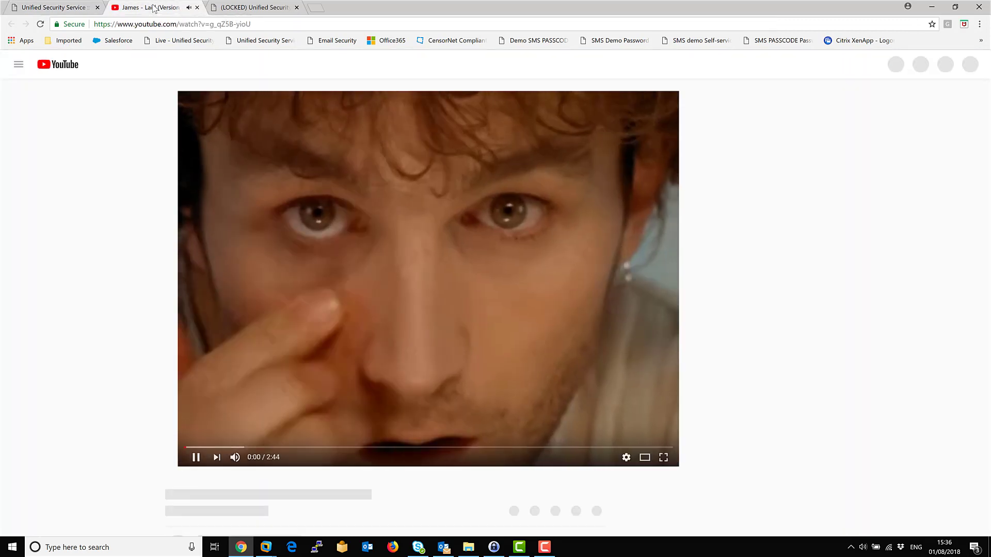